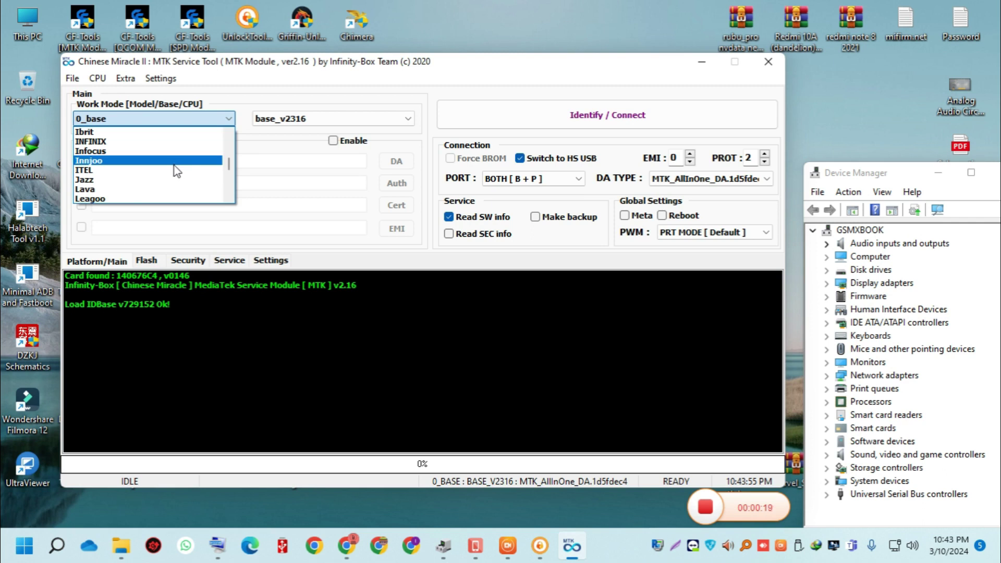
# Step: Set the work mode to Lenovo with model TB-7304I and identify the connected device
pyautogui.scroll(-1, 116, 197)
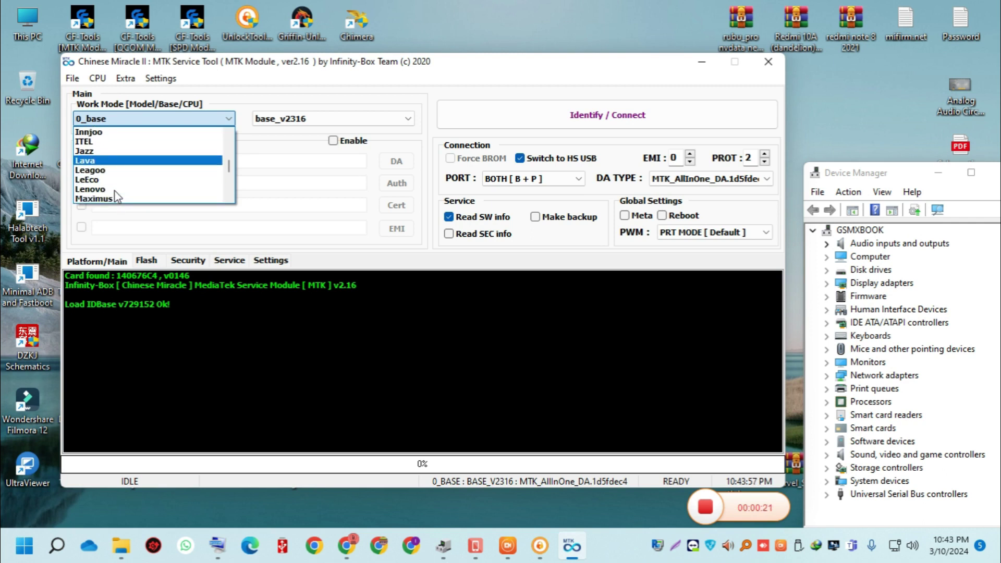
pyautogui.click(115, 191)
pyautogui.click(332, 117)
pyautogui.scroll(-10, 333, 194)
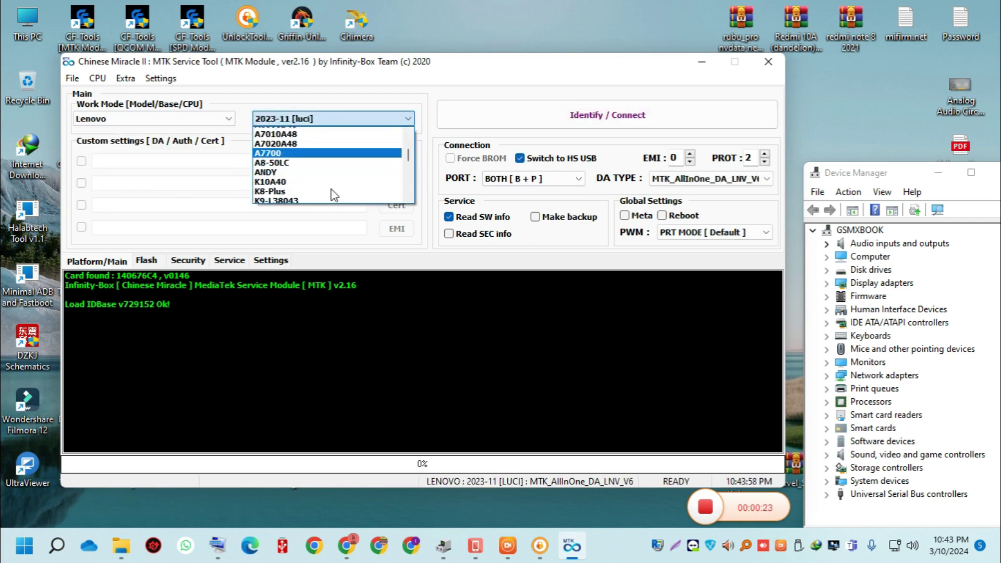
pyautogui.scroll(-6, 331, 190)
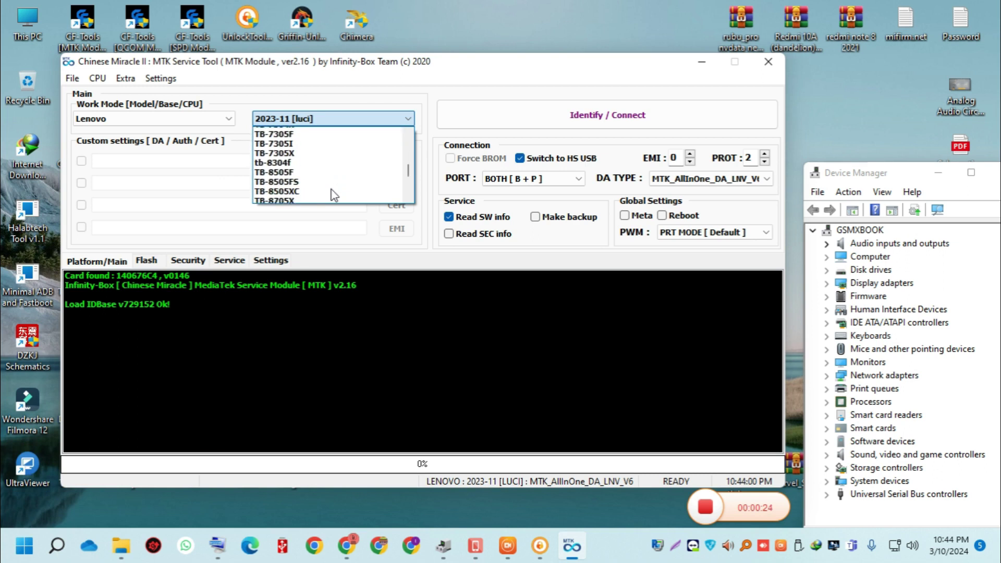
pyautogui.scroll(6, 331, 190)
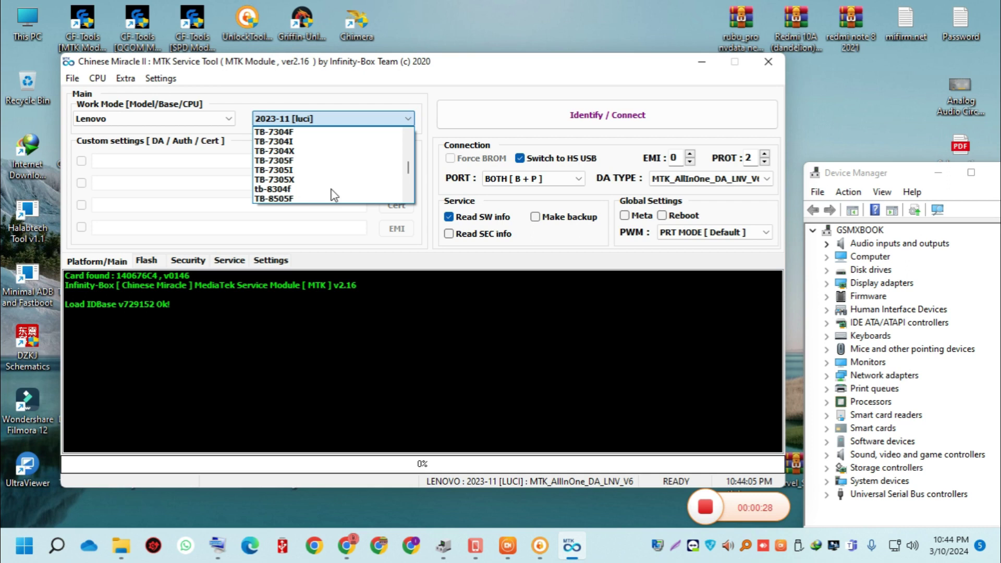
pyautogui.click(296, 143)
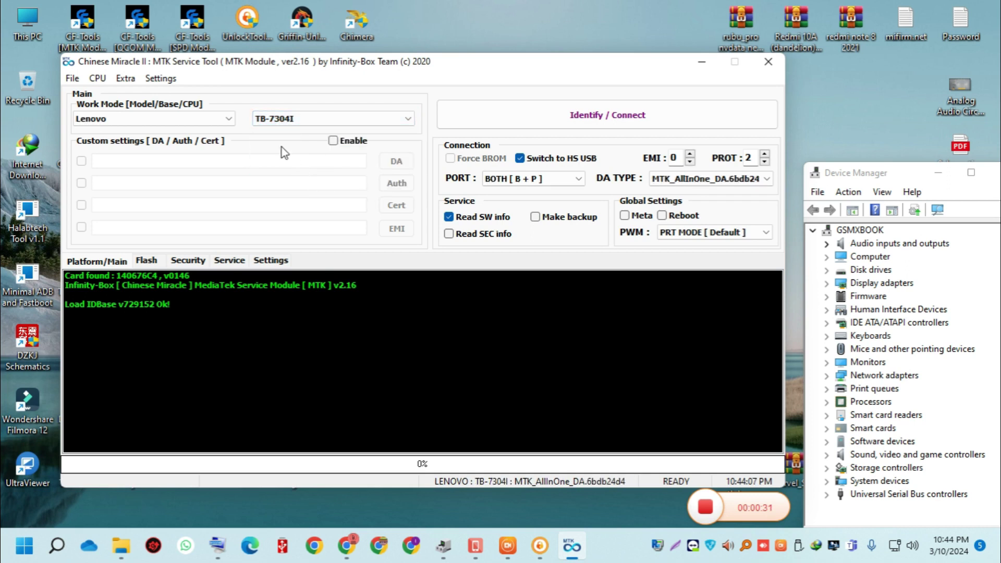
pyautogui.click(551, 132)
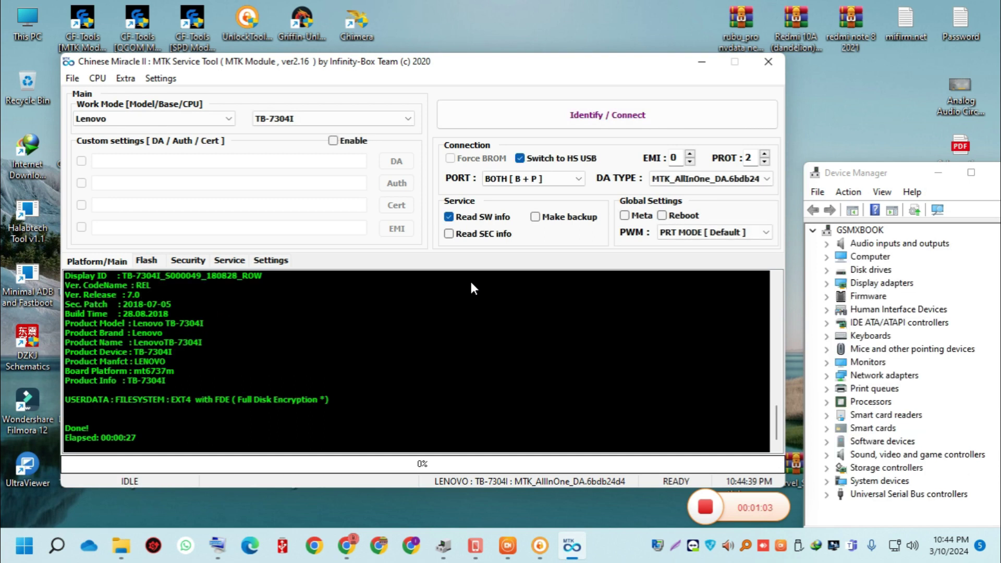
# Step: Copy the complete device identification log
pyautogui.rightClick(344, 360)
pyautogui.click(392, 386)
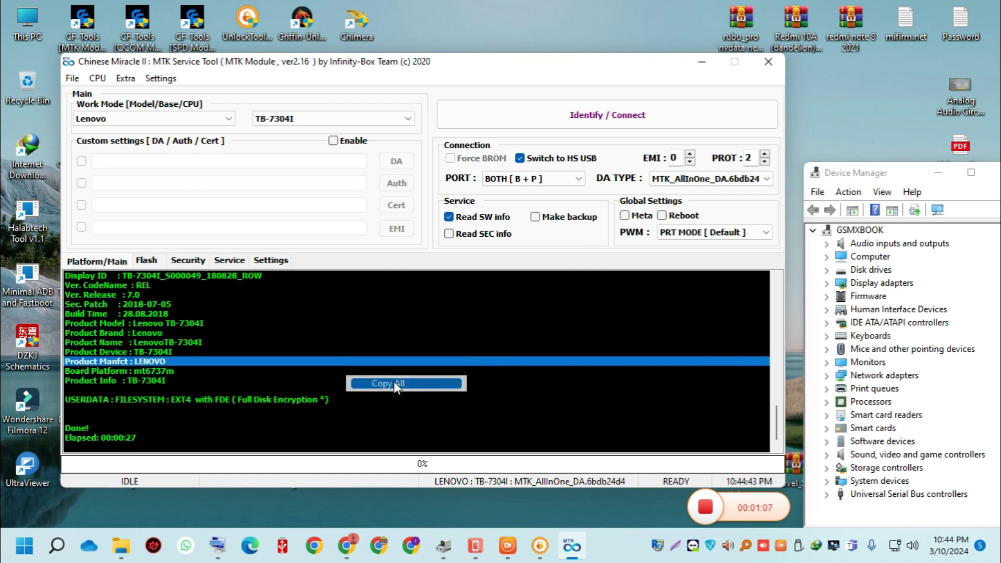
pyautogui.click(348, 334)
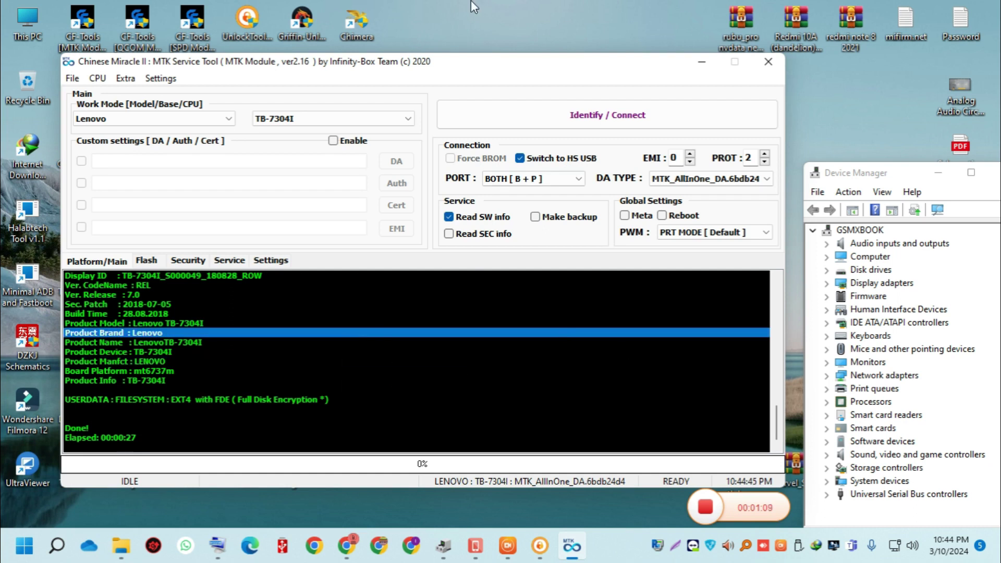
# Step: Create a text document named "Lenovo Tab 7" on the desktop and open it
pyautogui.click(495, 6)
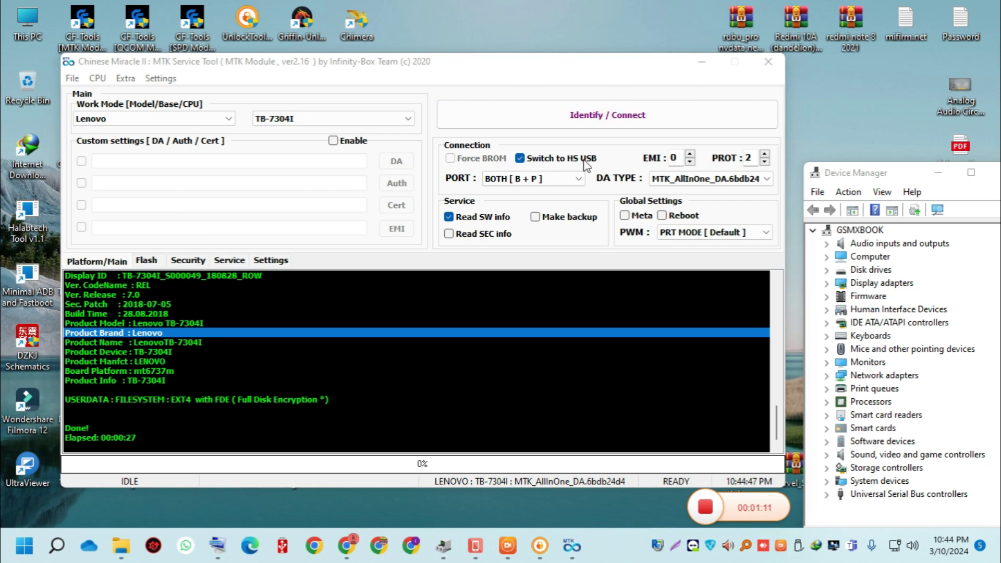
pyautogui.rightClick(497, 4)
pyautogui.moveTo(558, 83)
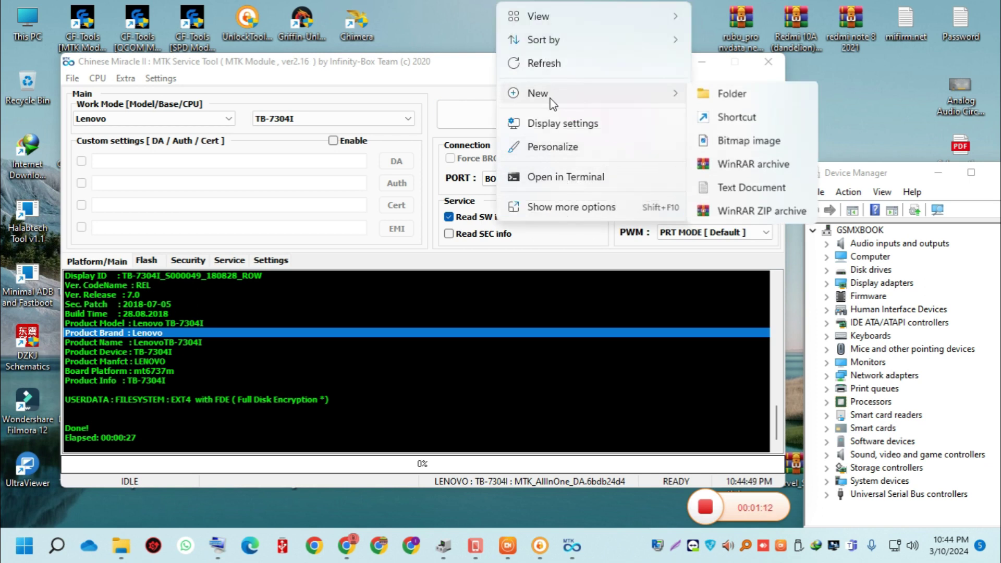
pyautogui.click(749, 189)
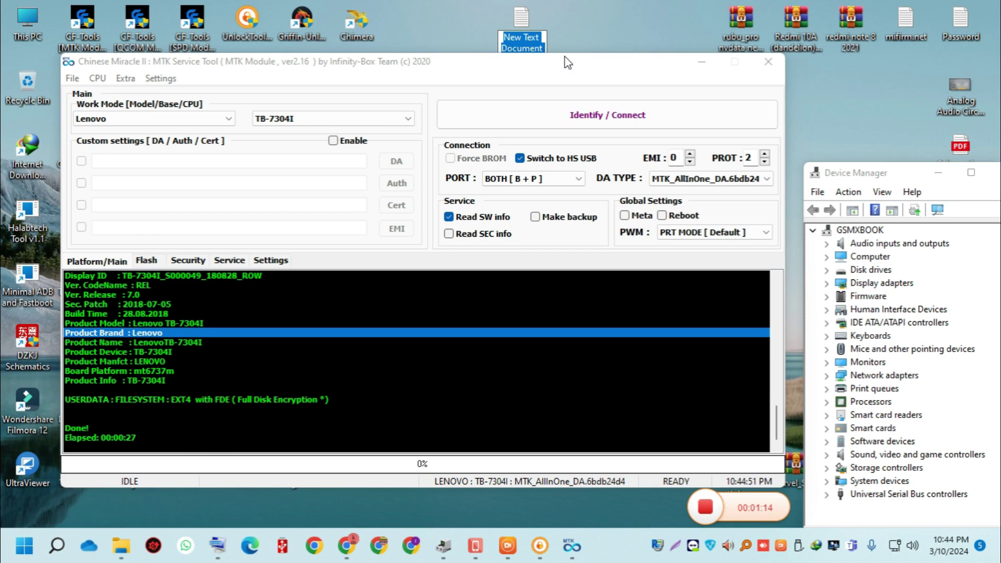
pyautogui.write('L')
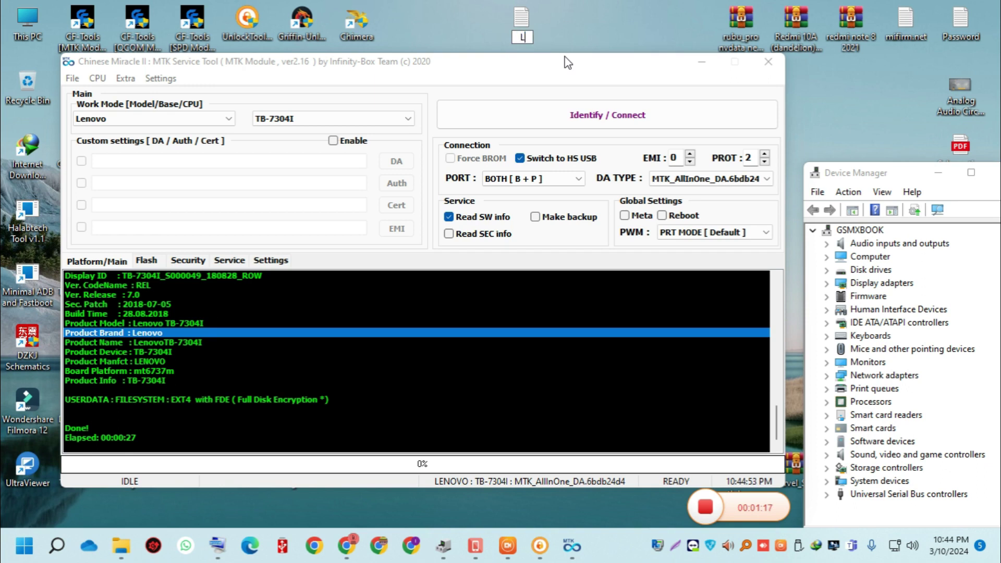
pyautogui.write('enovo Tab')
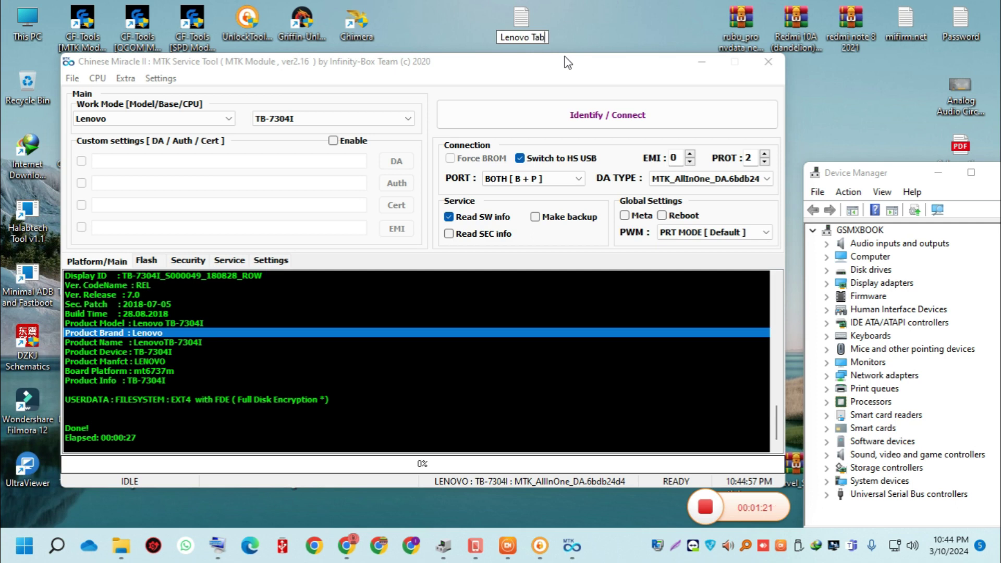
pyautogui.write(' 7')
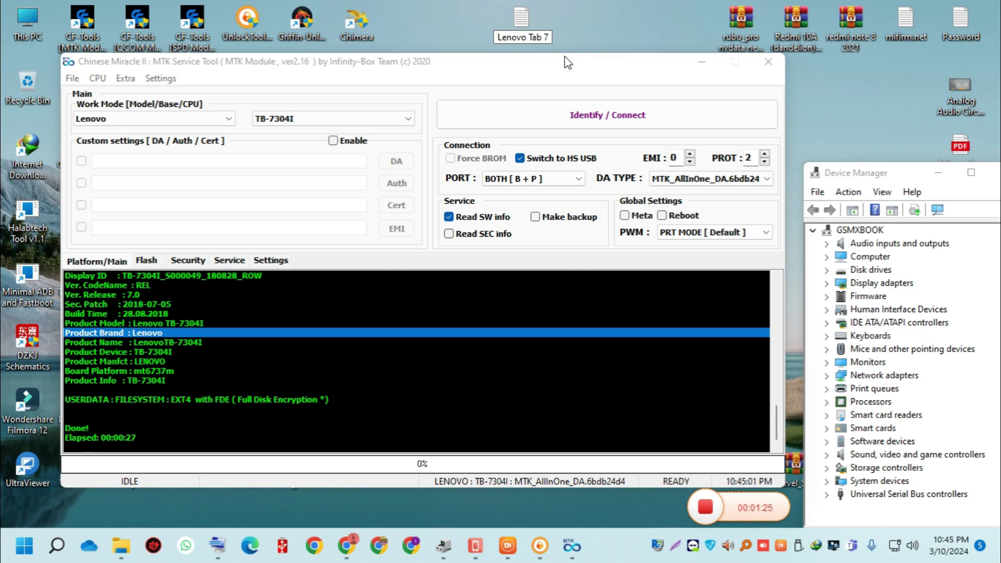
pyautogui.press('BackSpace')
pyautogui.press('BackSpace')
pyautogui.write('7')
pyautogui.press('Return')
pyautogui.press('Return')
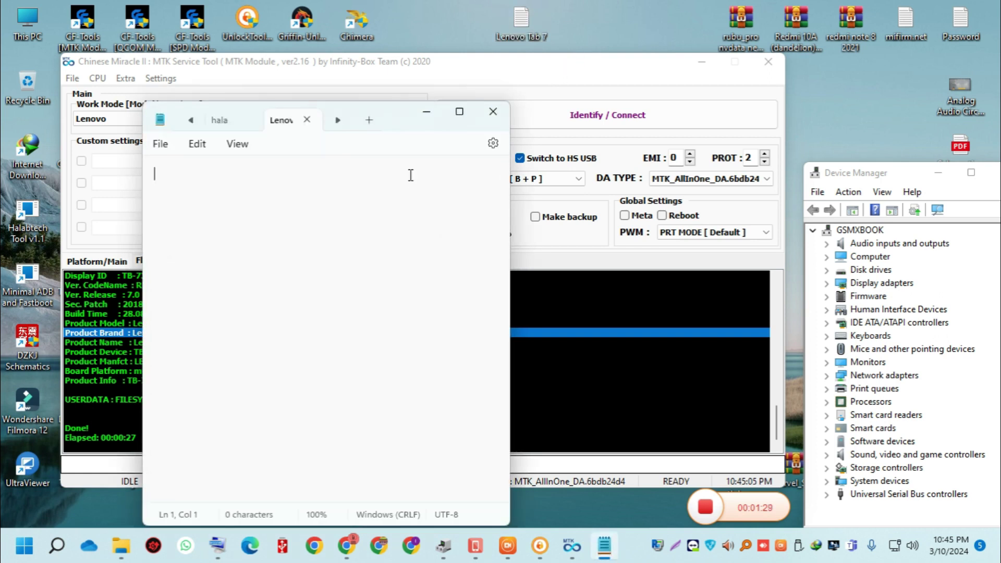
# Step: Paste the copied log into the Lenovo Tab 7 document, save it and close the editor
pyautogui.scroll(10, 308, 223)
pyautogui.scroll(5, 308, 224)
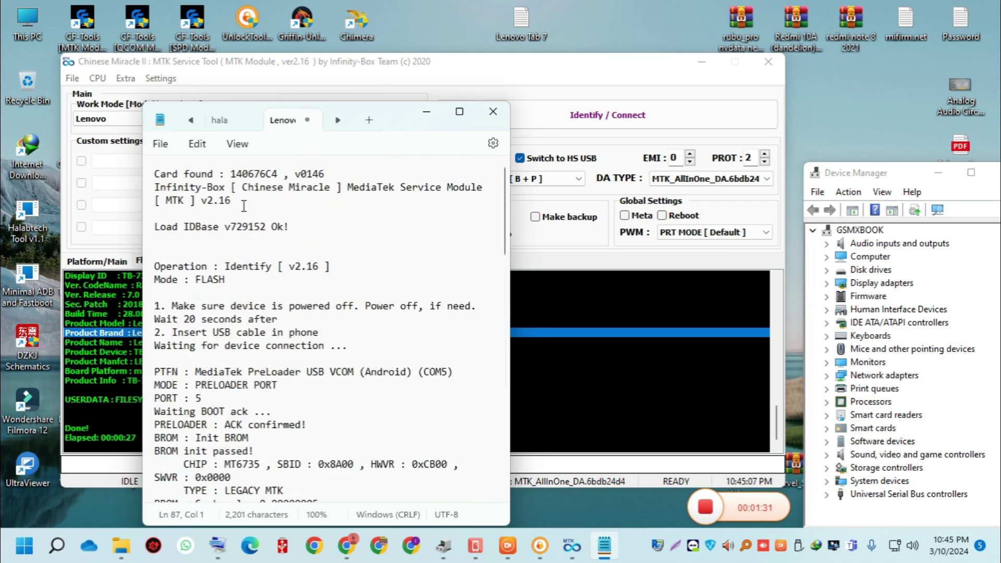
pyautogui.click(161, 148)
pyautogui.click(183, 244)
pyautogui.click(494, 111)
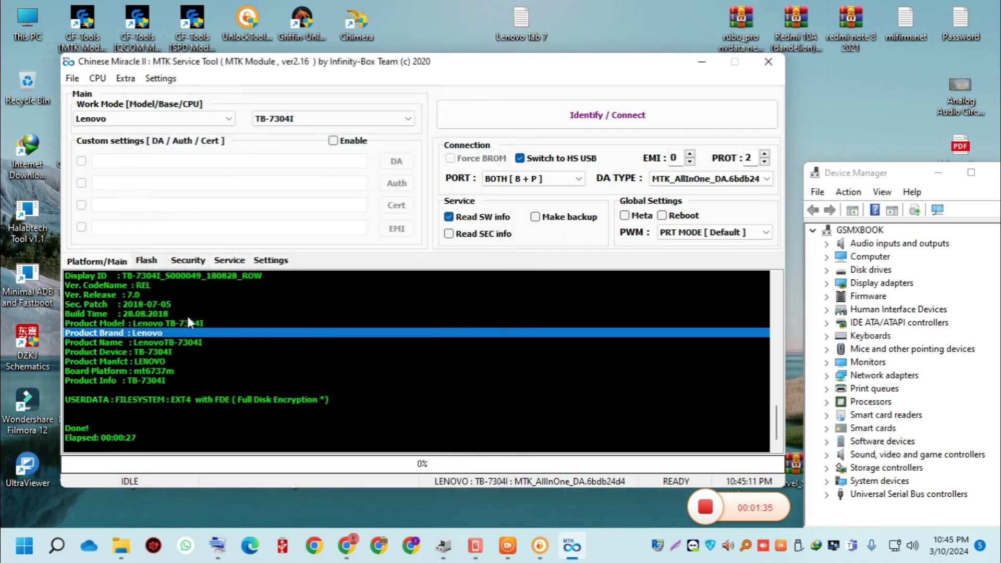
# Step: Start reading the firmware with Pack FW enabled and browse to the desktop's Read folder as the save location
pyautogui.click(148, 261)
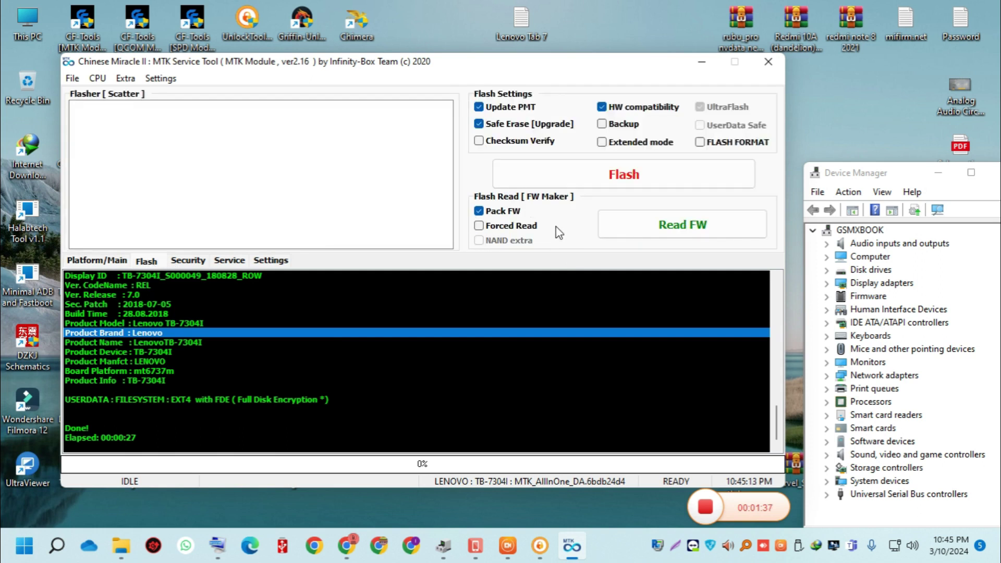
pyautogui.click(631, 238)
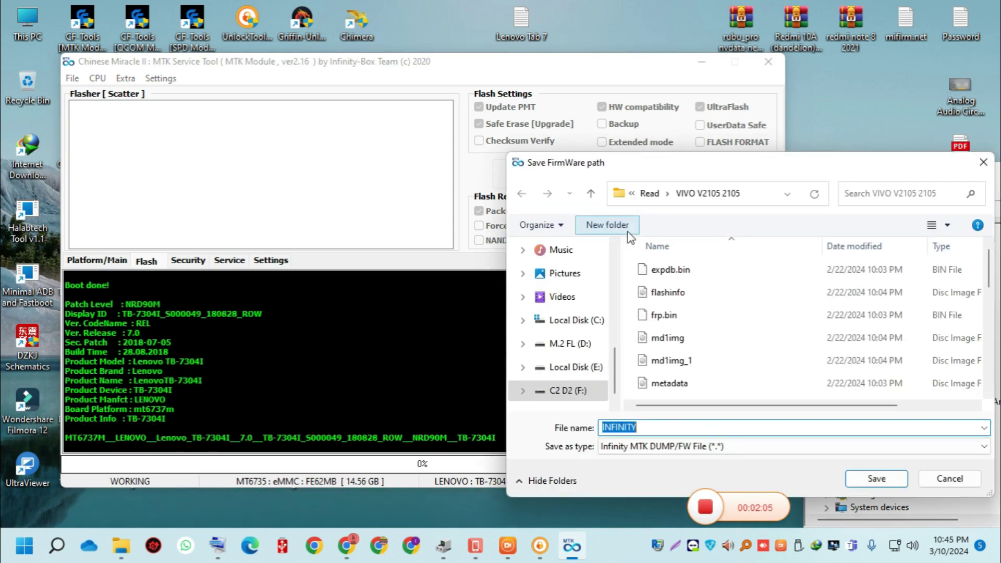
pyautogui.scroll(3, 579, 291)
pyautogui.scroll(5, 580, 291)
pyautogui.click(571, 280)
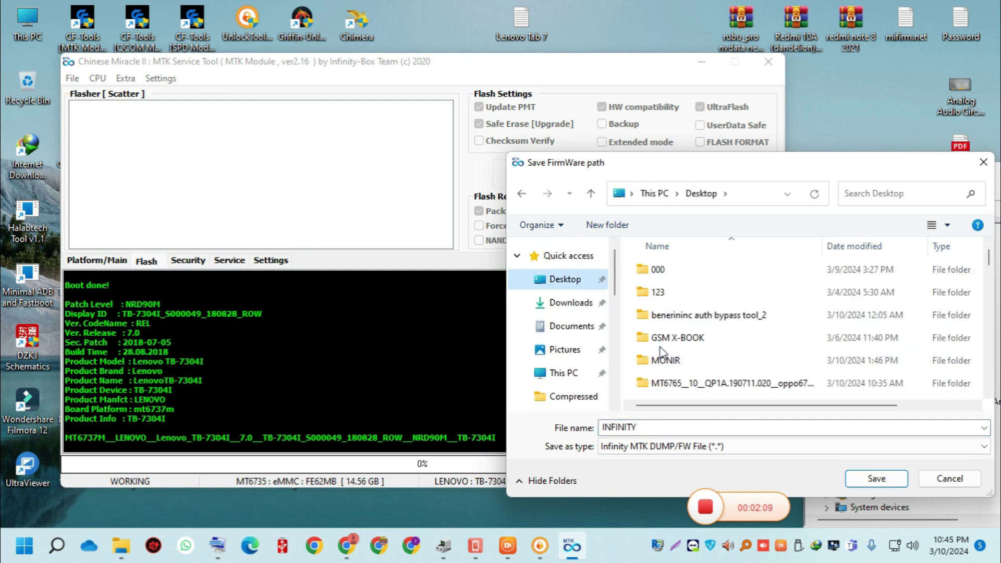
pyautogui.scroll(-2, 658, 297)
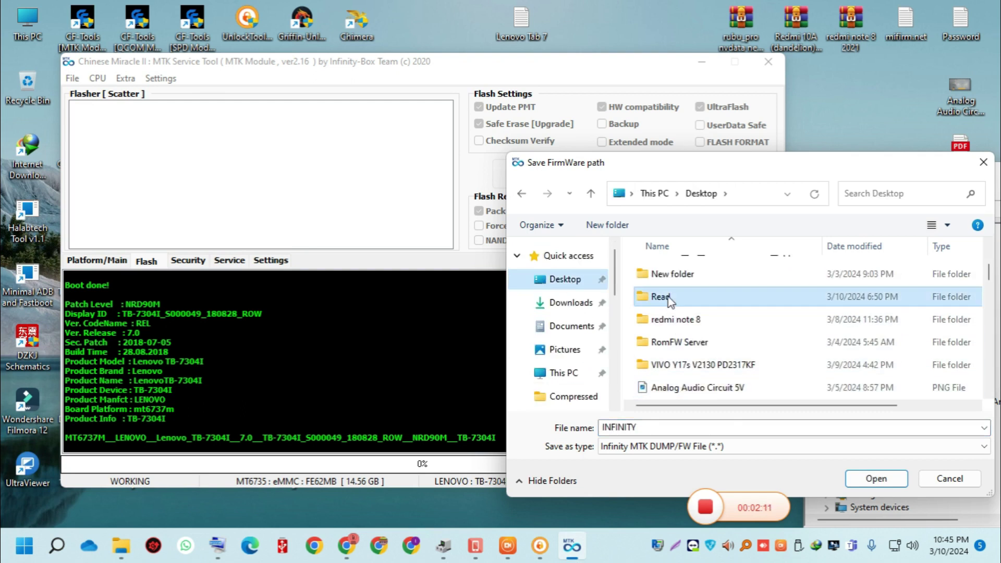
pyautogui.doubleClick(660, 297)
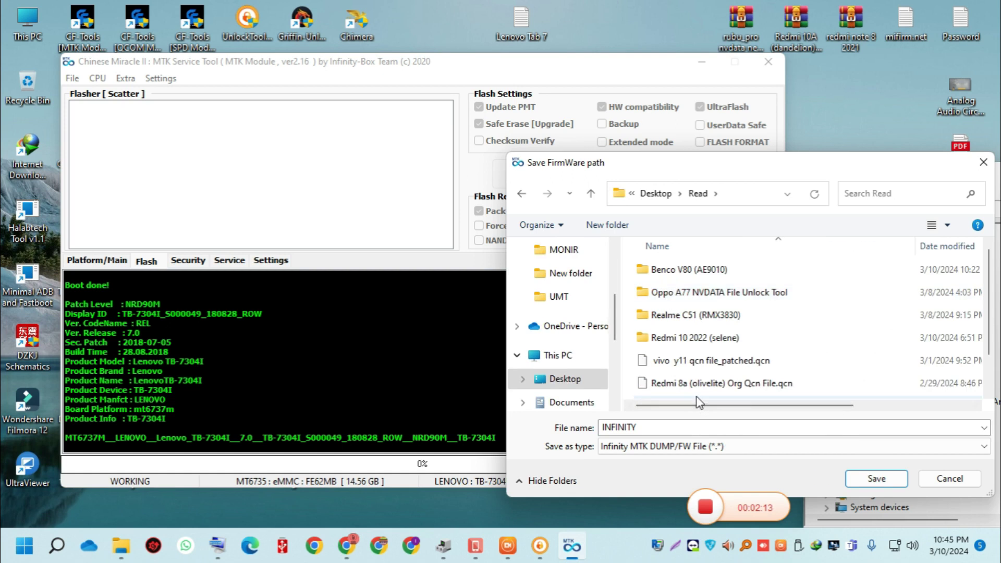
# Step: Create a folder in Read and name it "Lenovo TB-7304i (TAB 7 Essential)"
pyautogui.hotkey('ctrl', 'shift', 'n')
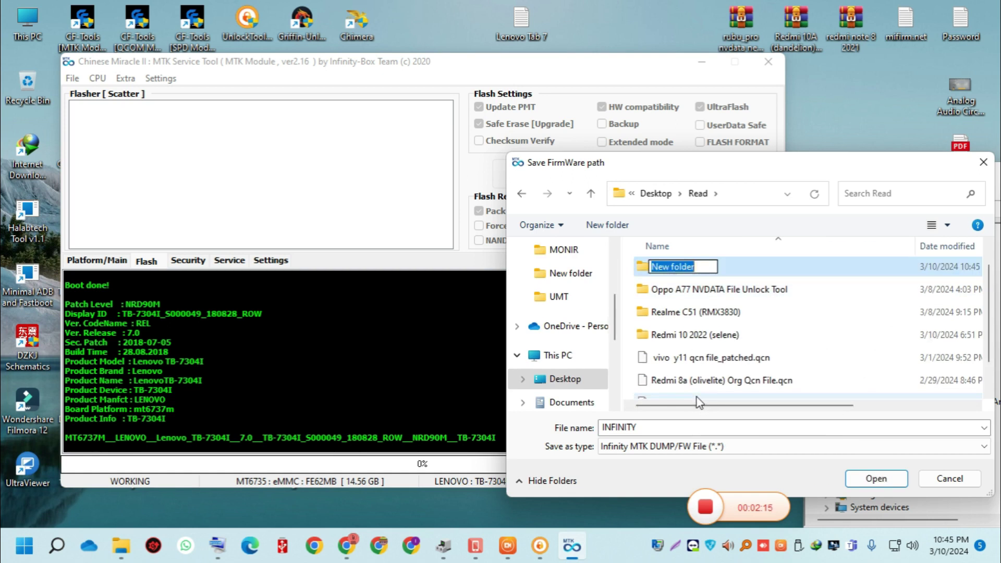
pyautogui.write('Leno')
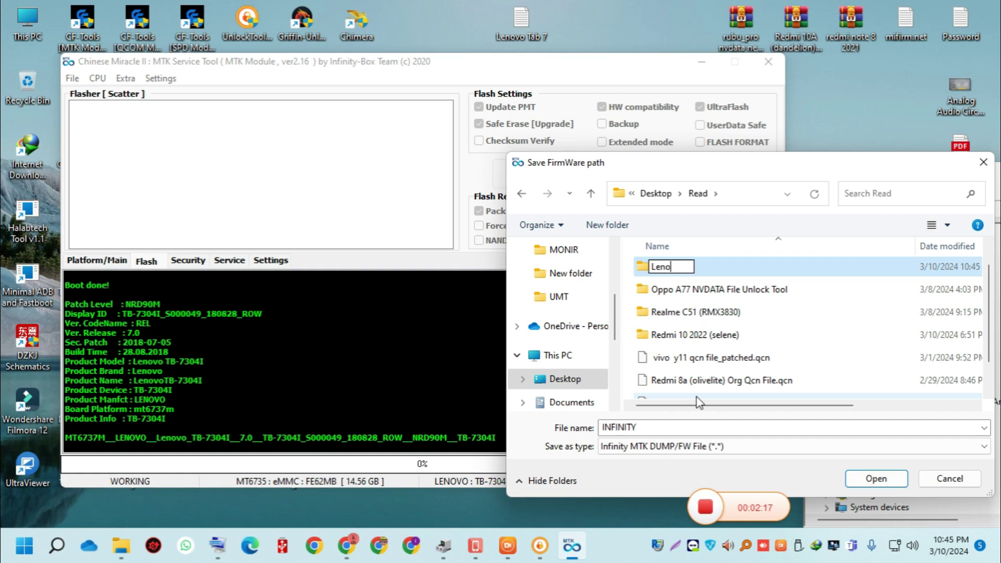
pyautogui.write('vo TB')
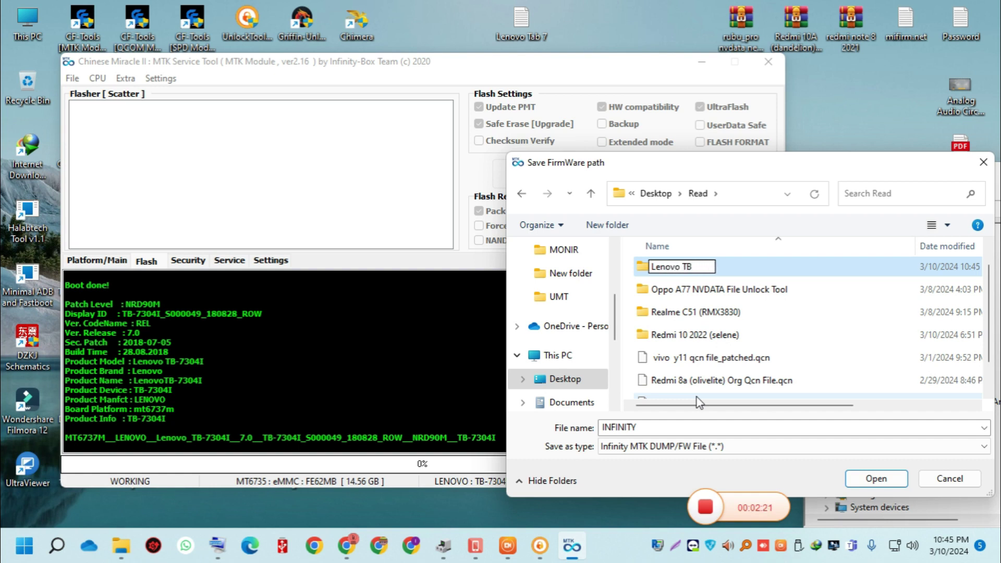
pyautogui.write('-4')
pyautogui.press('BackSpace')
pyautogui.write('7304i')
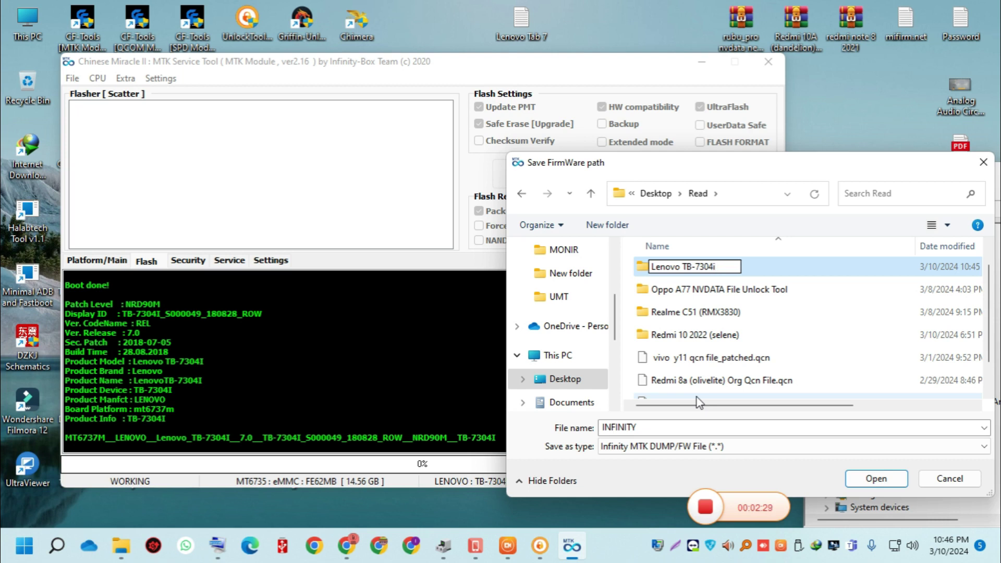
pyautogui.write(' TAB 7 Es')
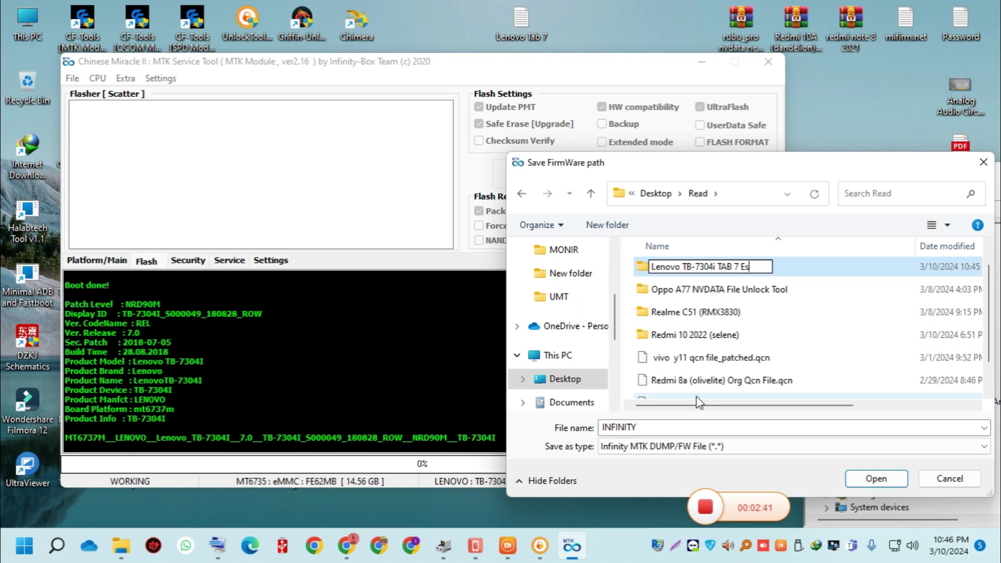
pyautogui.write('sential')
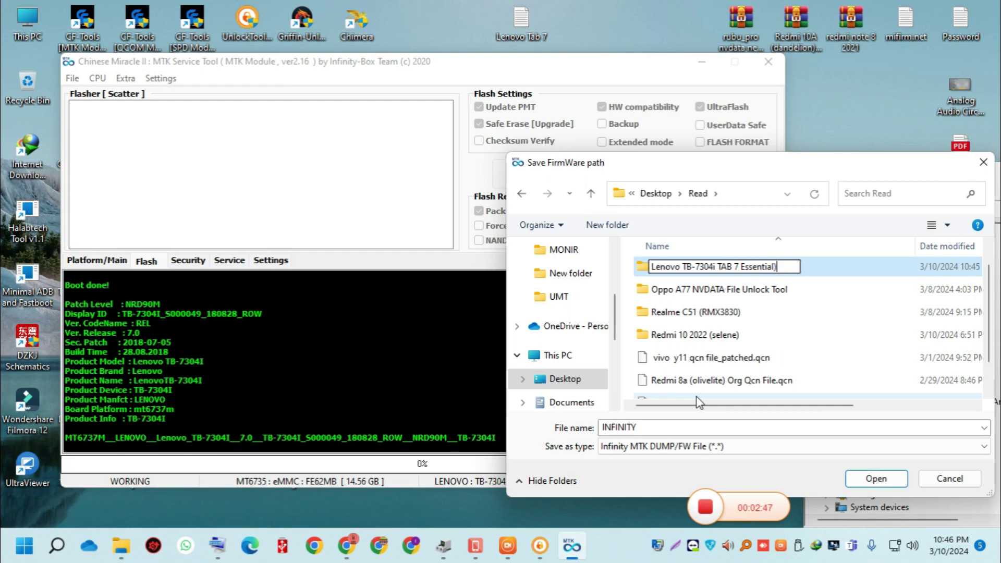
pyautogui.press('Left')
pyautogui.press('Left')
pyautogui.press('Left')
pyautogui.press('Left')
pyautogui.press('Left')
pyautogui.press('Left')
pyautogui.press('Left')
pyautogui.press('Left')
pyautogui.press('Left')
pyautogui.press('Left')
pyautogui.press('Left')
pyautogui.press('Left')
pyautogui.press('Left')
pyautogui.press('Left')
pyautogui.press('Left')
pyautogui.write('(')
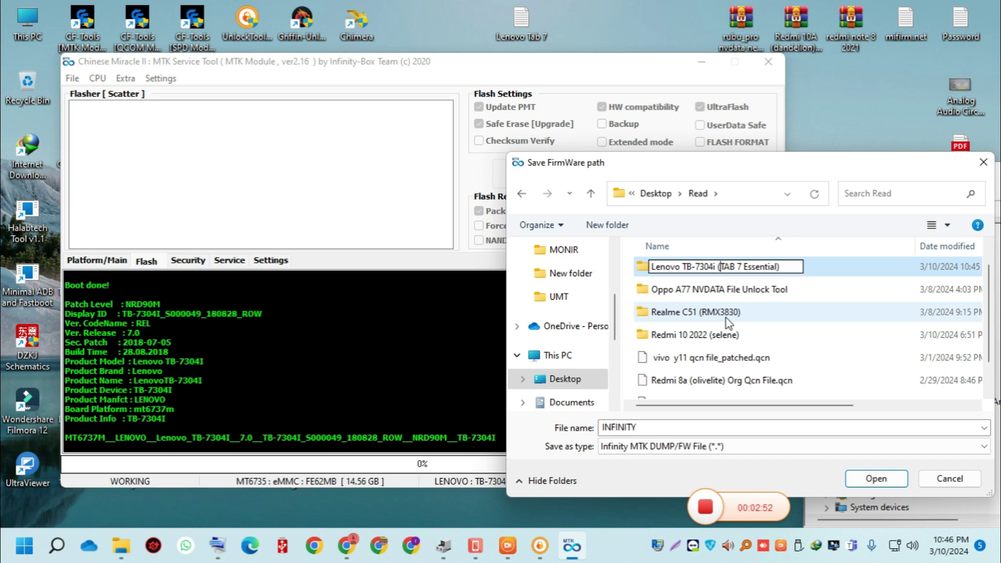
# Step: Copy the new folder's full name, confirm the name and open the folder
pyautogui.hotkey('ctrl', 'a')
pyautogui.hotkey('ctrl', 'c')
pyautogui.press('Return')
pyautogui.press('Return')
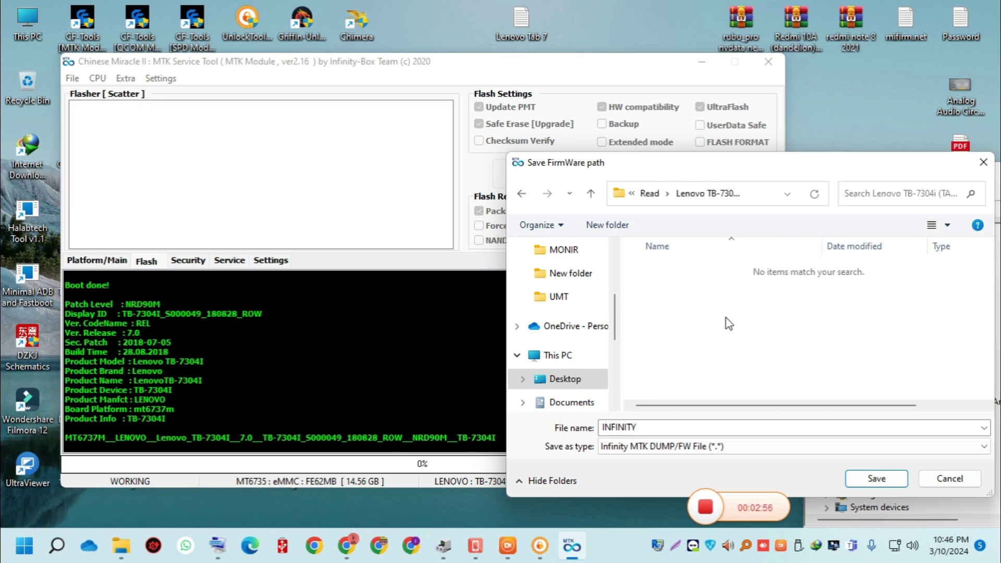
# Step: Create and open a subfolder named with the copied folder name followed by "Full Scatter Firware by C2 T2"
pyautogui.hotkey('ctrl', 'shift', 'n')
pyautogui.hotkey('ctrl', 'v')
pyautogui.write('Full')
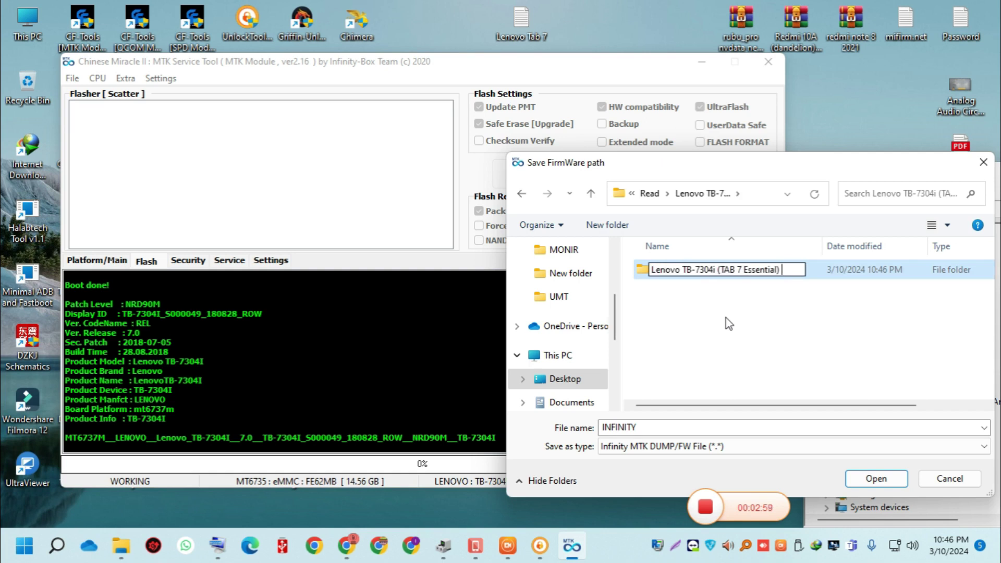
pyautogui.write(' Scatter')
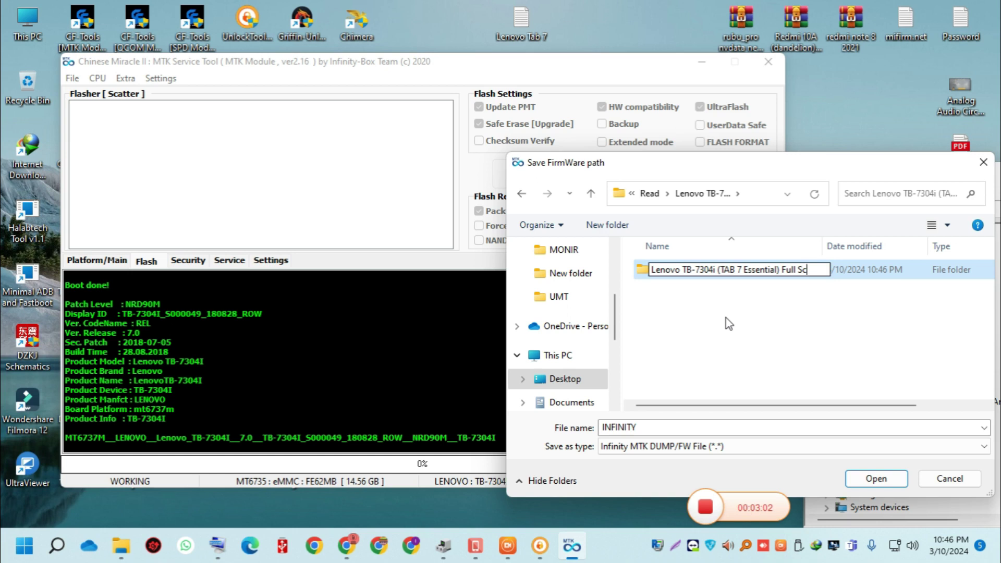
pyautogui.write(' F')
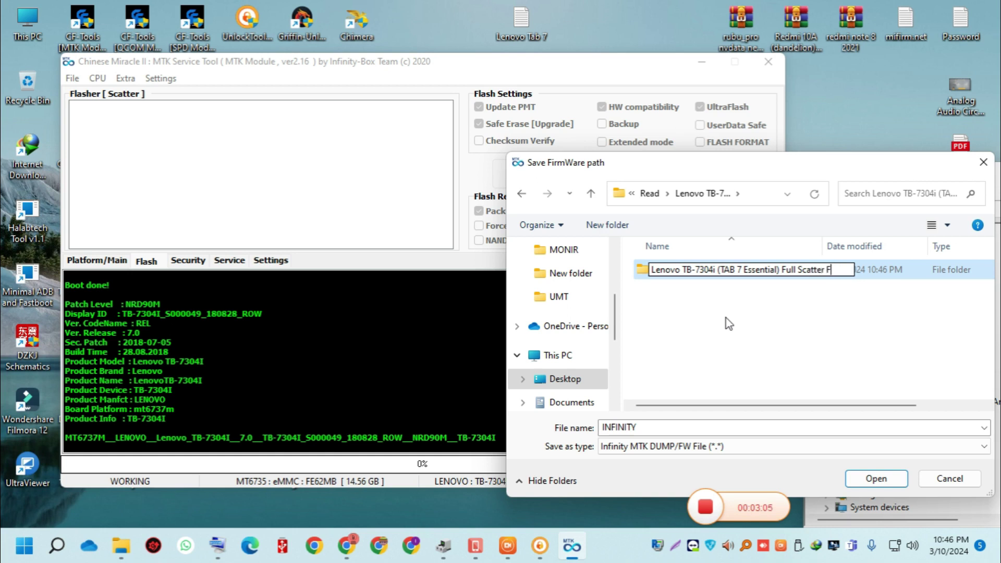
pyautogui.write('irware by C')
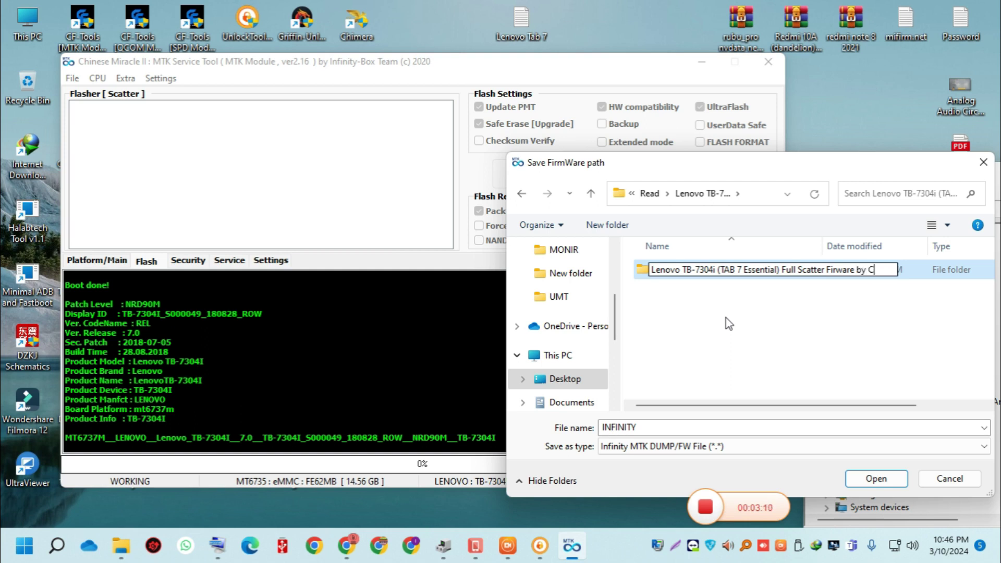
pyautogui.write('2 T2')
pyautogui.press('Left')
pyautogui.press('Left')
pyautogui.press('Left')
pyautogui.press('Return')
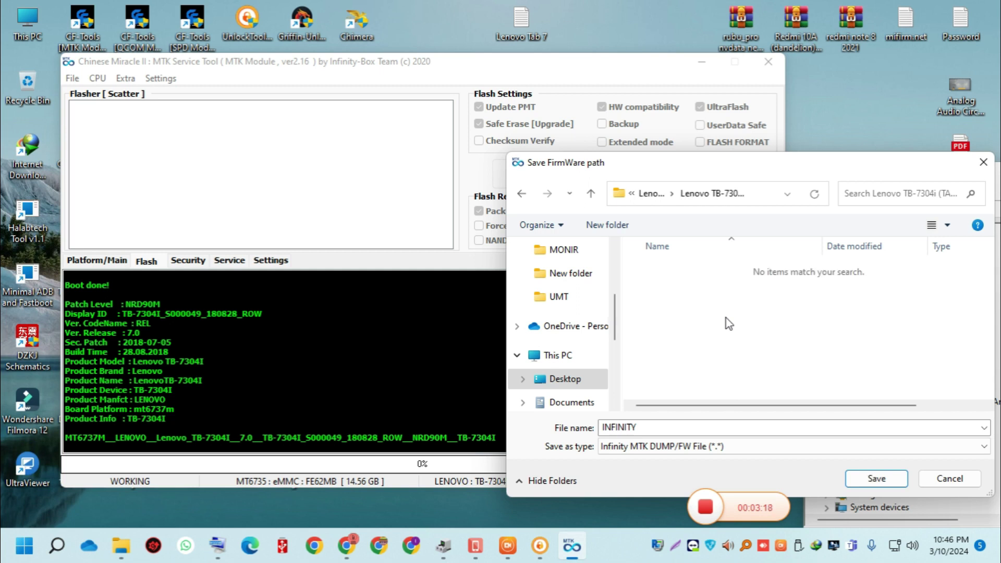
# Step: Save the firmware dump under the name INFINITY in the opened Full Scatter subfolder and let the read run
pyautogui.click(877, 479)
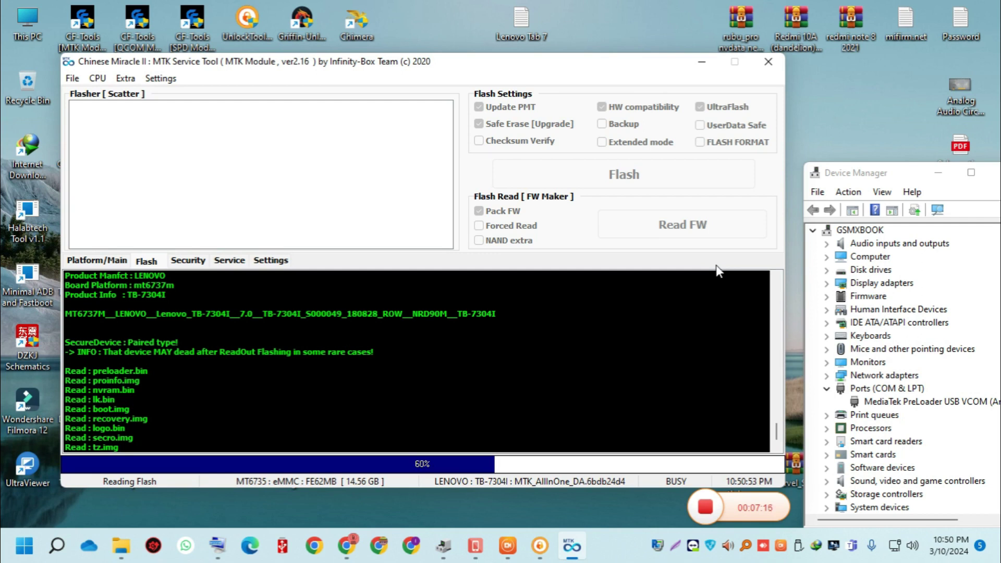
# Step: Switch to Chrome, start the YouTube video "Sunday Suspense | Phalghudhara Part 1" and minimize the browser window
pyautogui.click(358, 551)
pyautogui.click(656, 95)
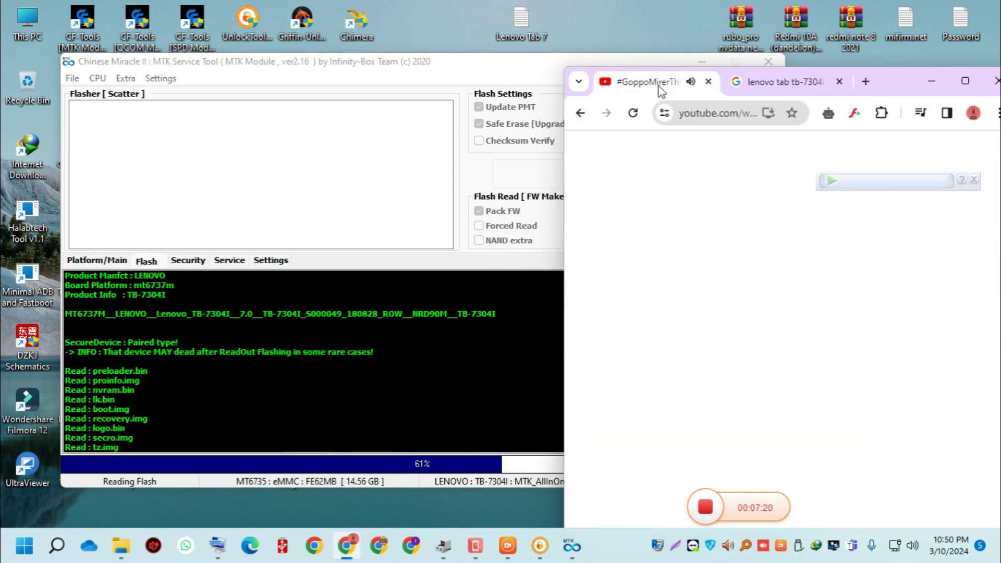
pyautogui.scroll(-8, 780, 354)
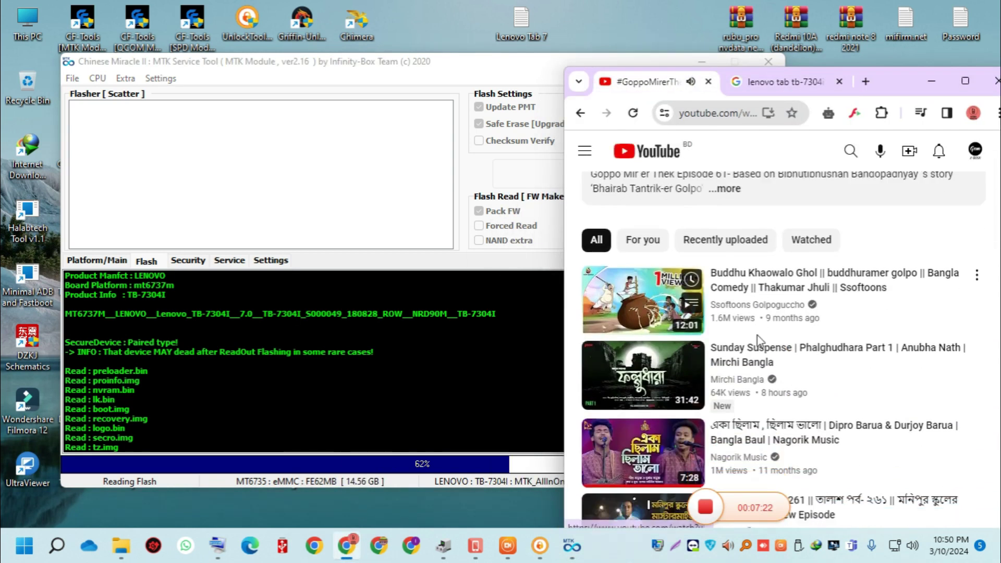
pyautogui.scroll(-1, 758, 336)
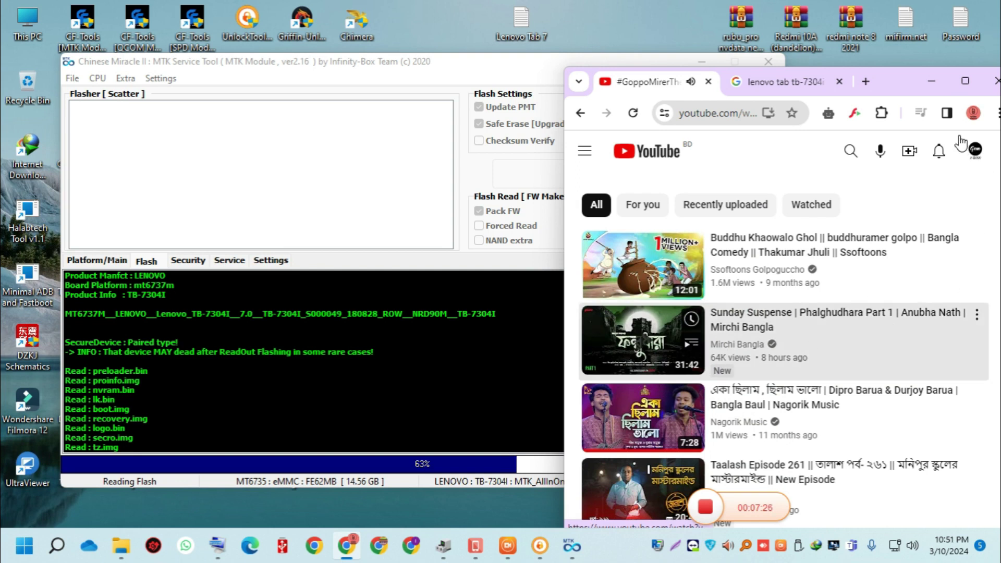
pyautogui.click(615, 347)
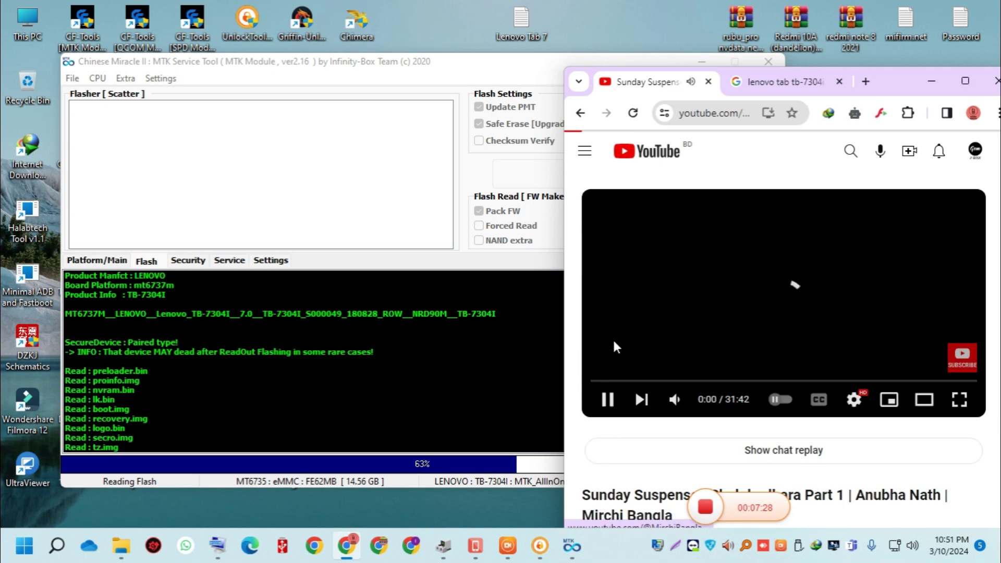
pyautogui.click(580, 112)
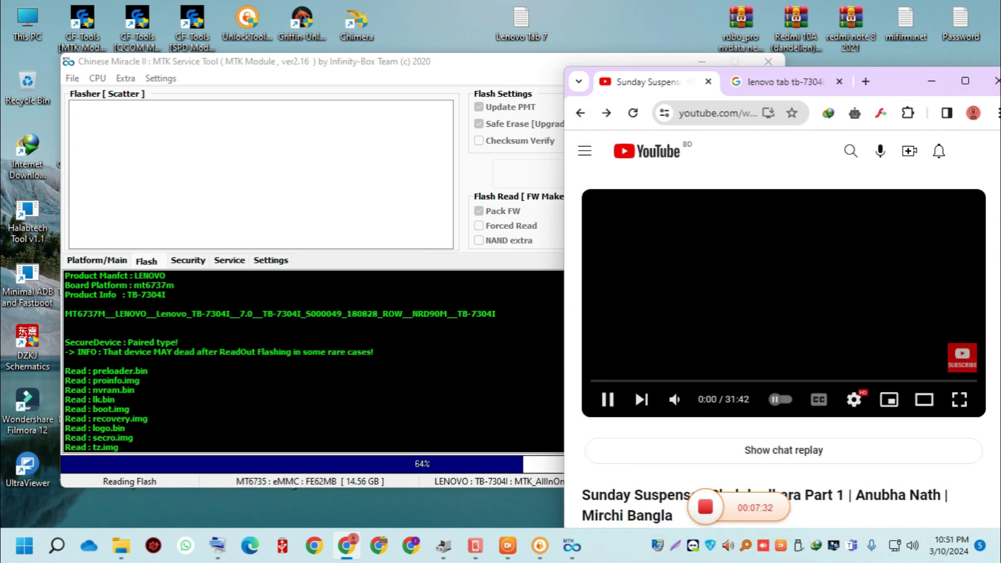
pyautogui.click(933, 82)
pyautogui.rightClick(870, 102)
pyautogui.click(811, 150)
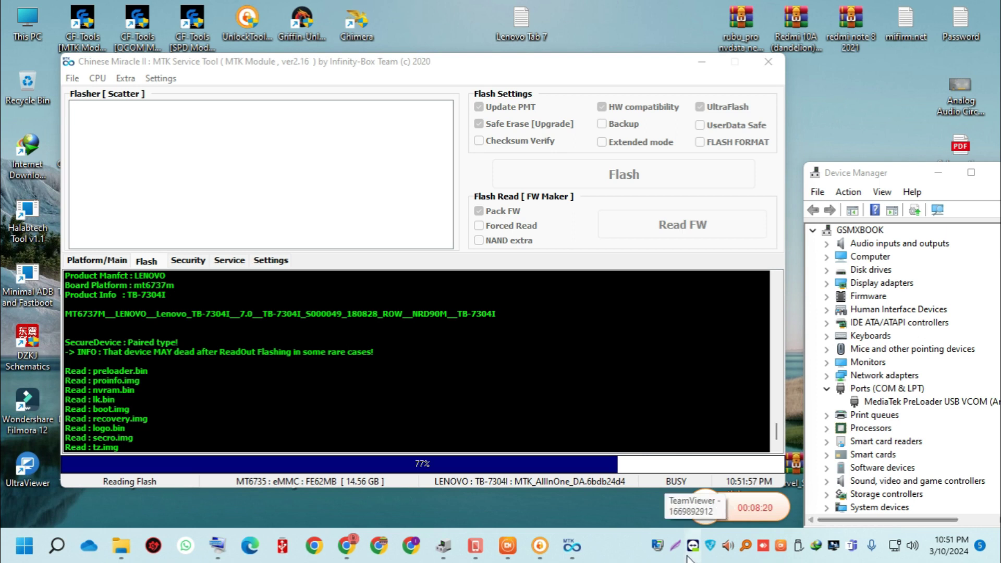
pyautogui.click(351, 544)
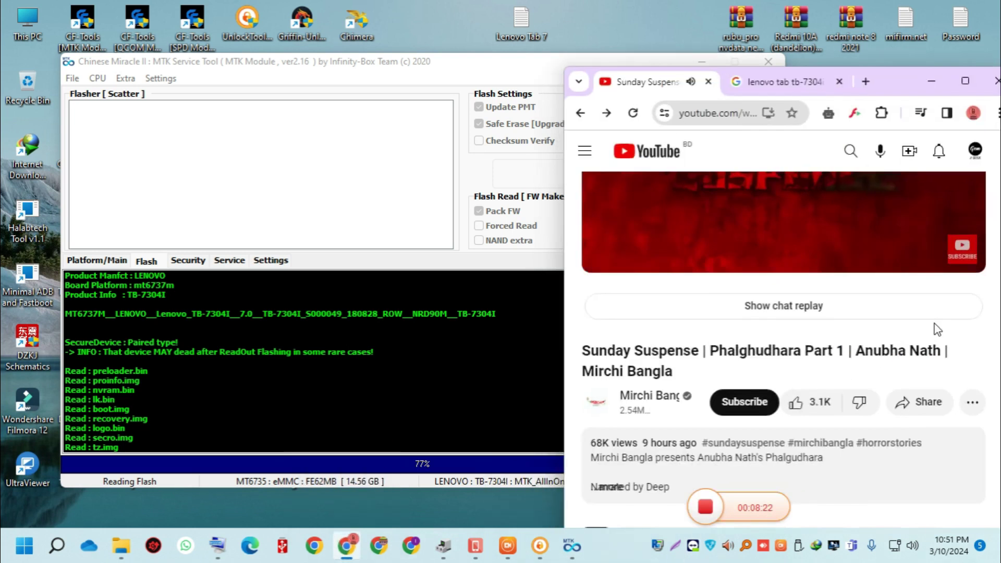
pyautogui.scroll(3, 937, 328)
pyautogui.scroll(-1, 937, 328)
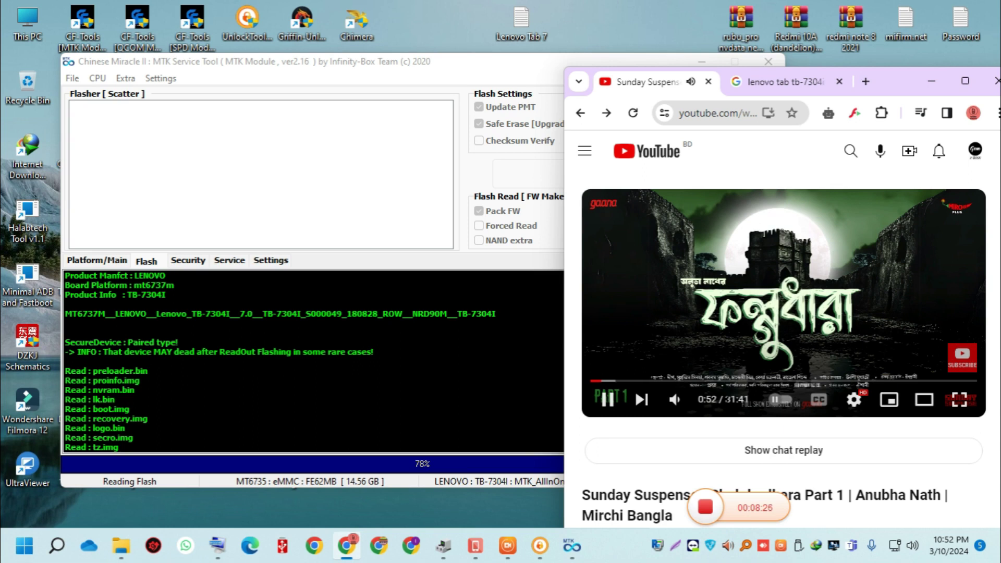
pyautogui.click(931, 81)
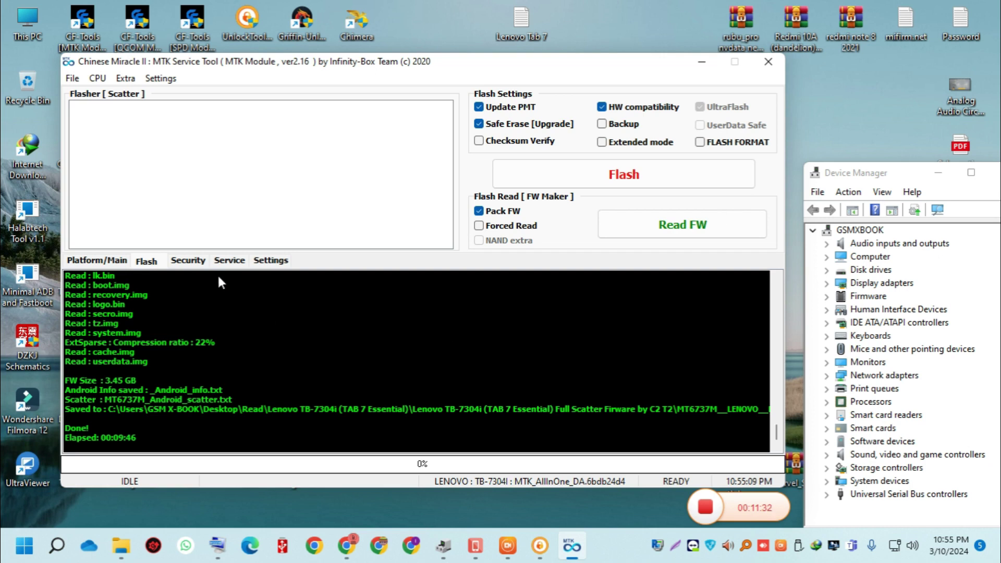
# Step: Start a Read NVRAM operation to back up the tablet's security data
pyautogui.click(198, 263)
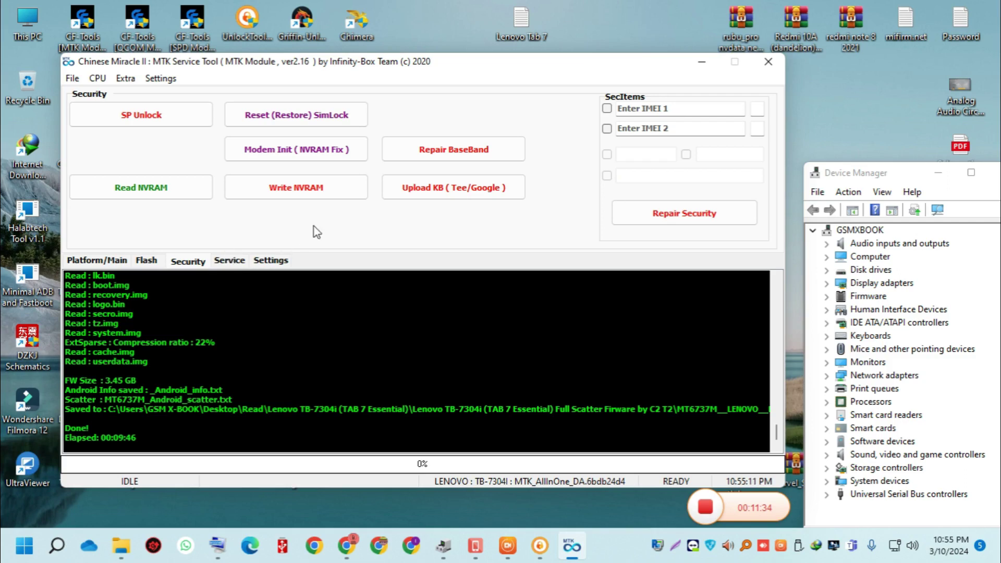
pyautogui.click(160, 192)
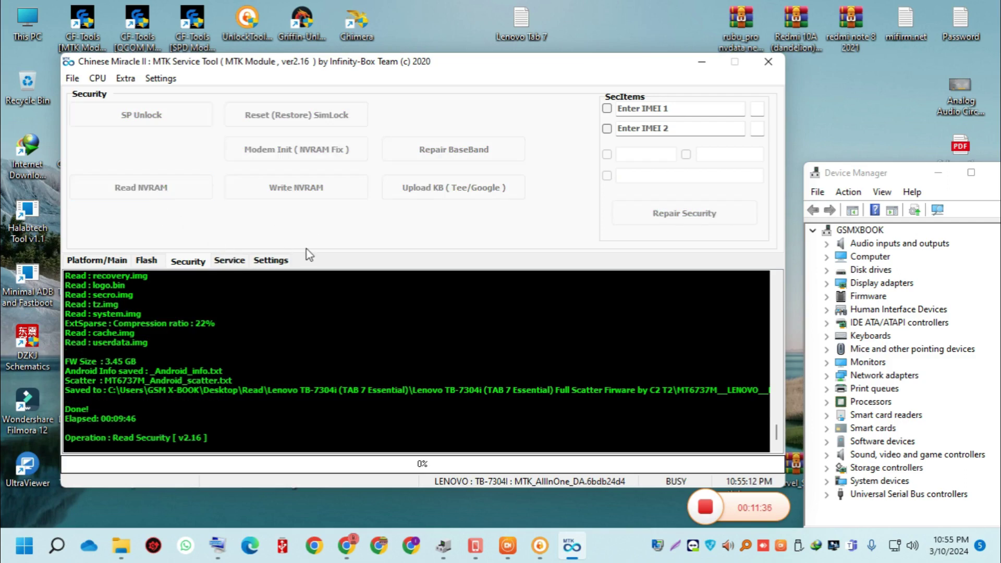